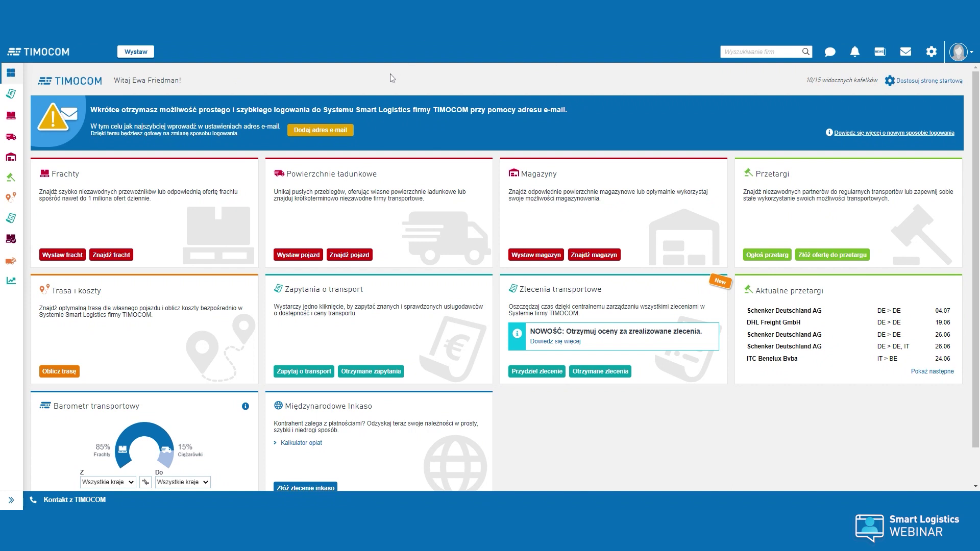
Step: Go to the freight posting page (Wystaw fracht) and start a new load offer
{"action": "left_click", "coordinate": [147, 56]}
{"action": "left_click", "coordinate": [54, 258]}
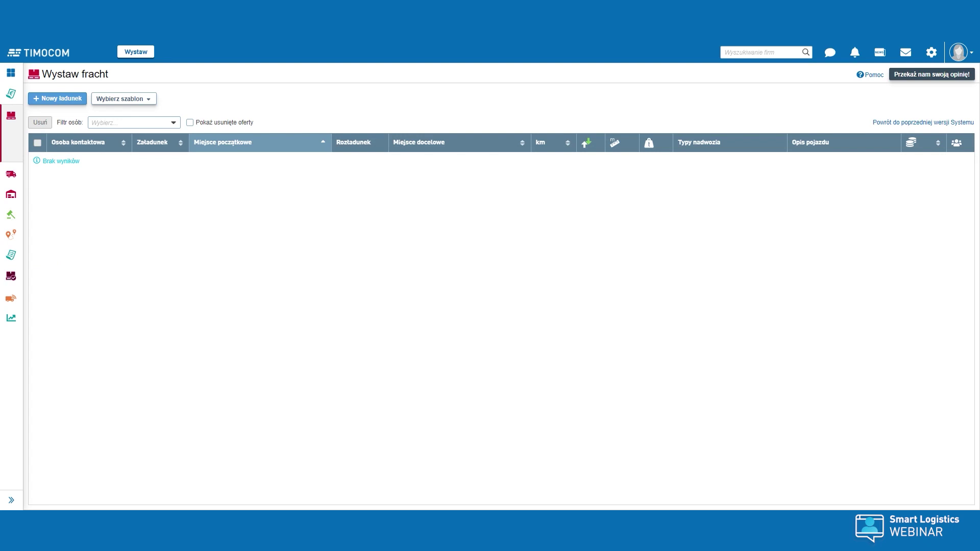
{"action": "left_click", "coordinate": [65, 102]}
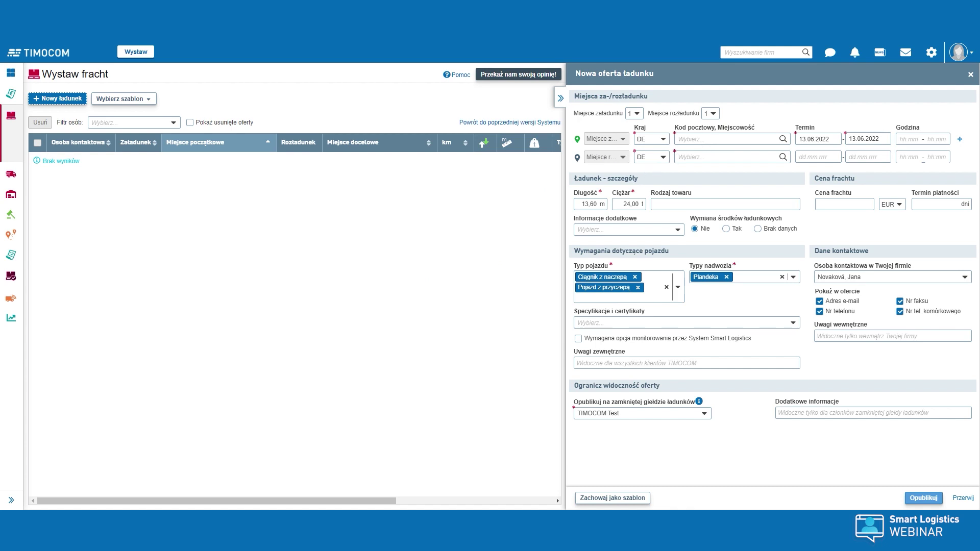
Step: Set the loading place to country PL and location 50-075 - Wrocław
{"action": "left_click", "coordinate": [725, 139]}
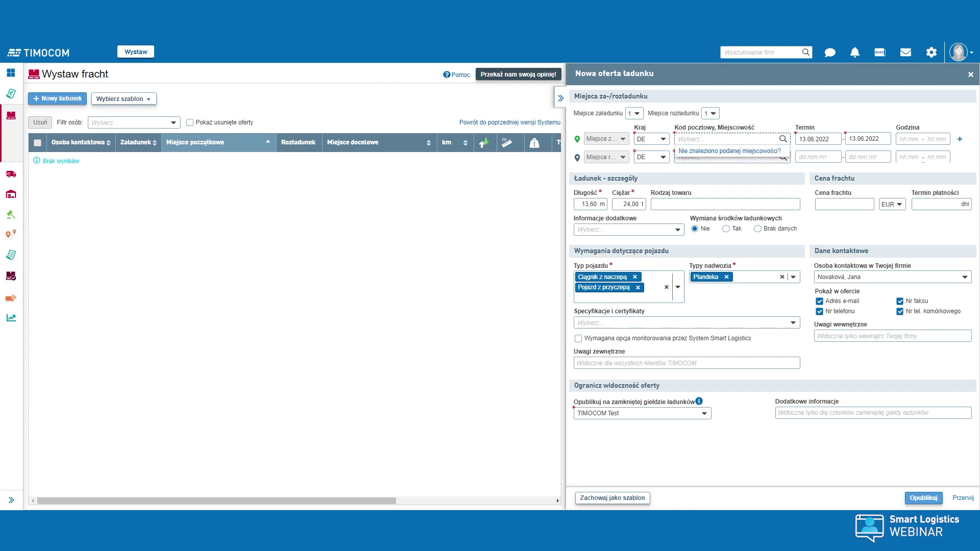
{"action": "left_click", "coordinate": [663, 140]}
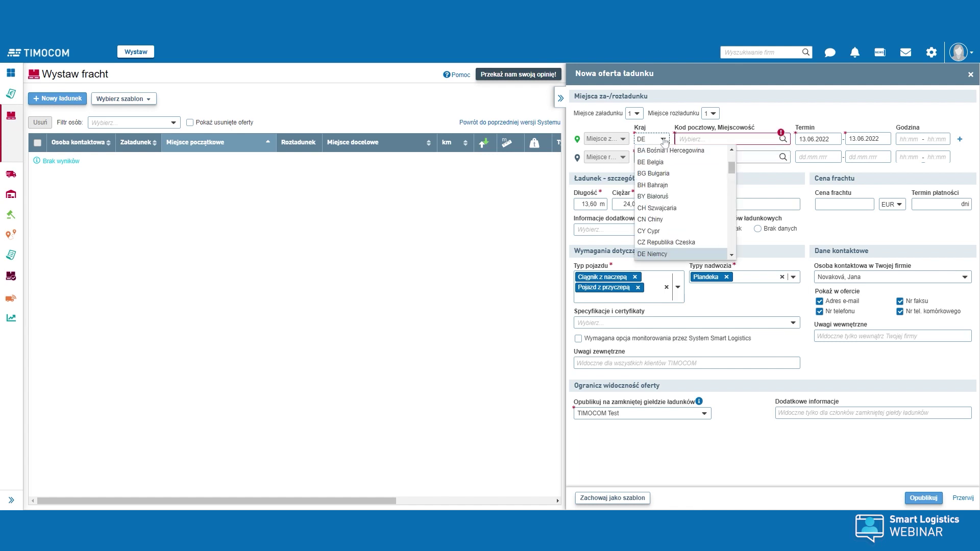
{"action": "type", "text": "pl"}
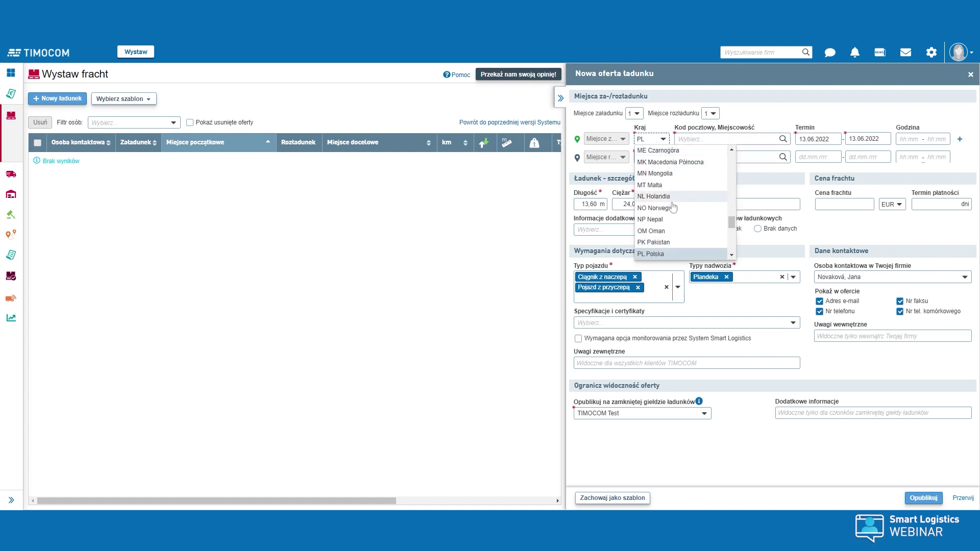
{"action": "key", "text": "Tab"}
{"action": "type", "text": "w"}
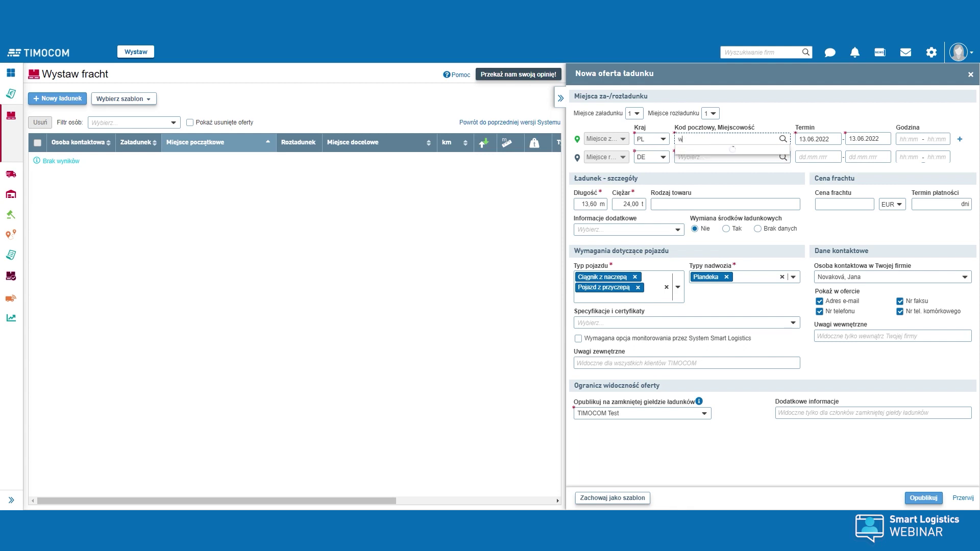
{"action": "type", "text": "roc"}
{"action": "key", "text": "Return"}
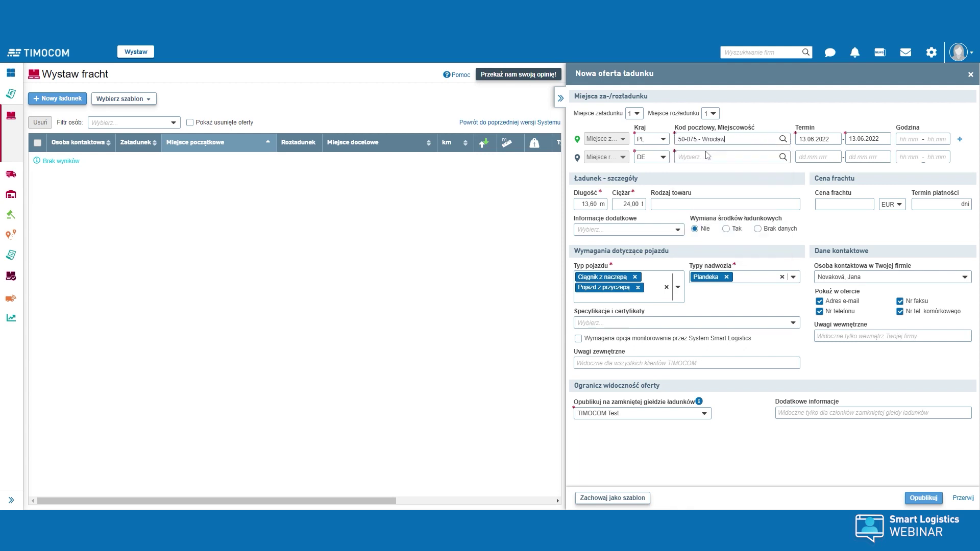
Step: Set the unloading place in Germany to 10117 - Berlin
{"action": "key", "text": "Tab"}
{"action": "type", "text": "berl"}
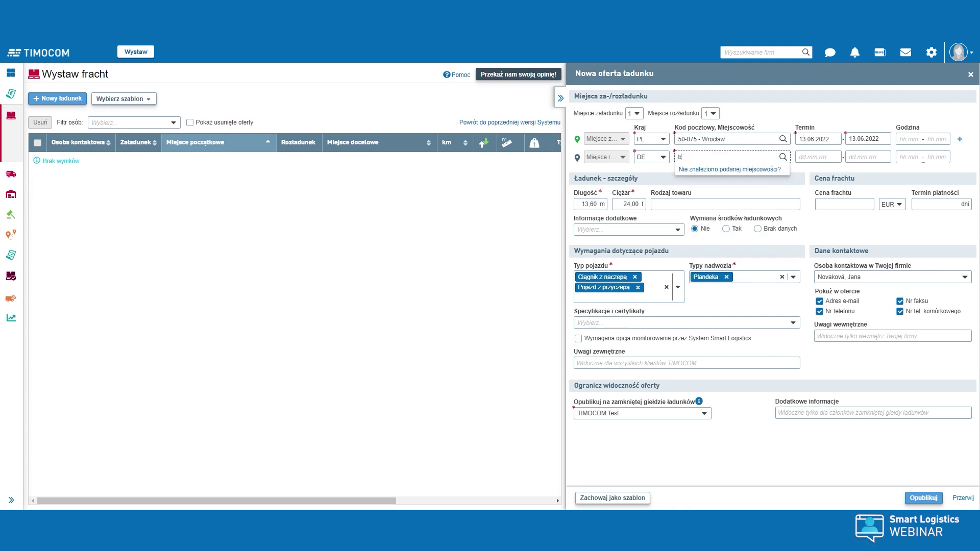
{"action": "left_click", "coordinate": [716, 170]}
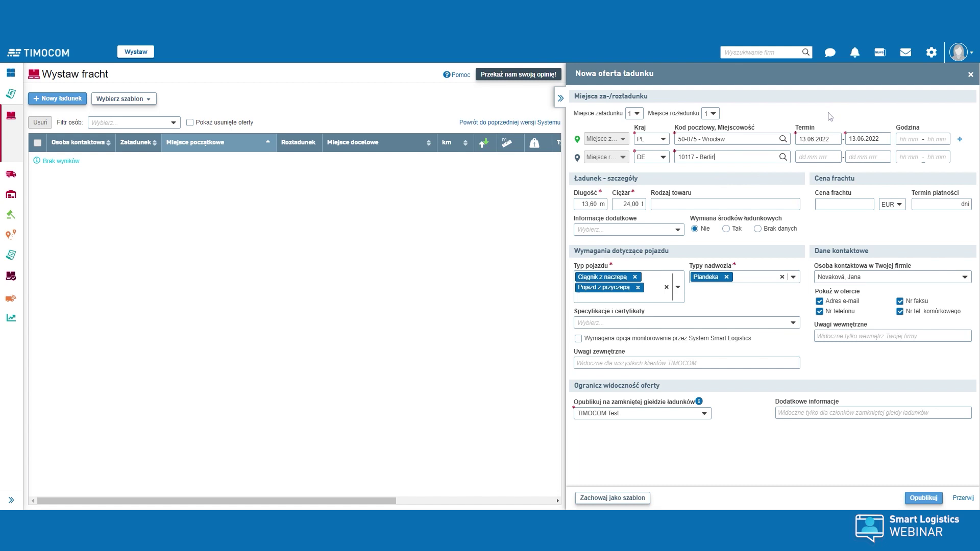
Step: Set the loading date to 14.06.2022 and the unloading date to 16.06.2022
{"action": "left_click", "coordinate": [817, 139]}
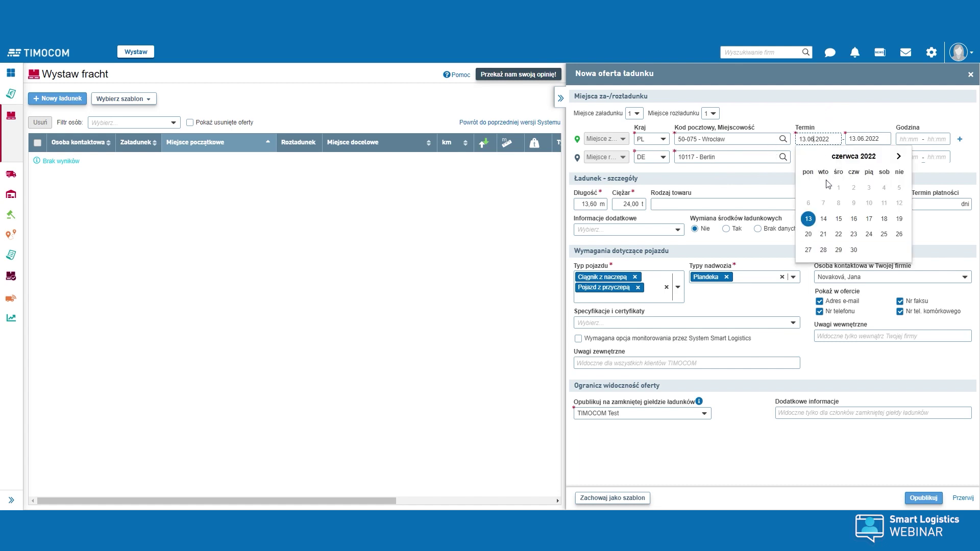
{"action": "left_click", "coordinate": [823, 219]}
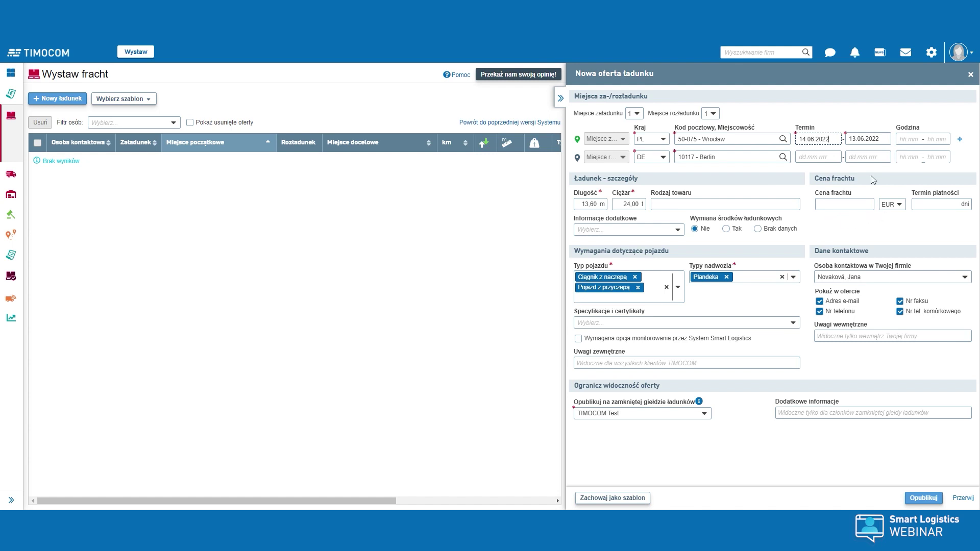
{"action": "left_click", "coordinate": [817, 156]}
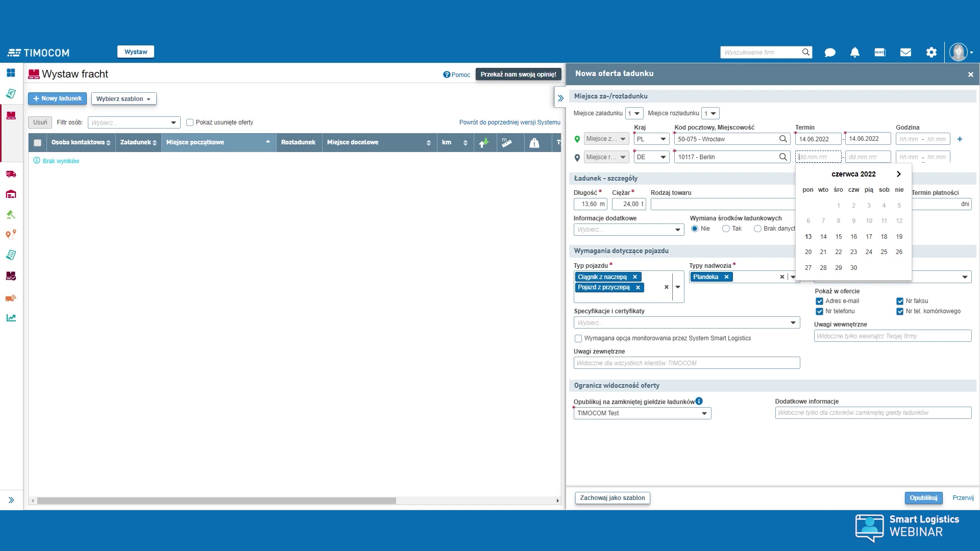
{"action": "left_click", "coordinate": [853, 240]}
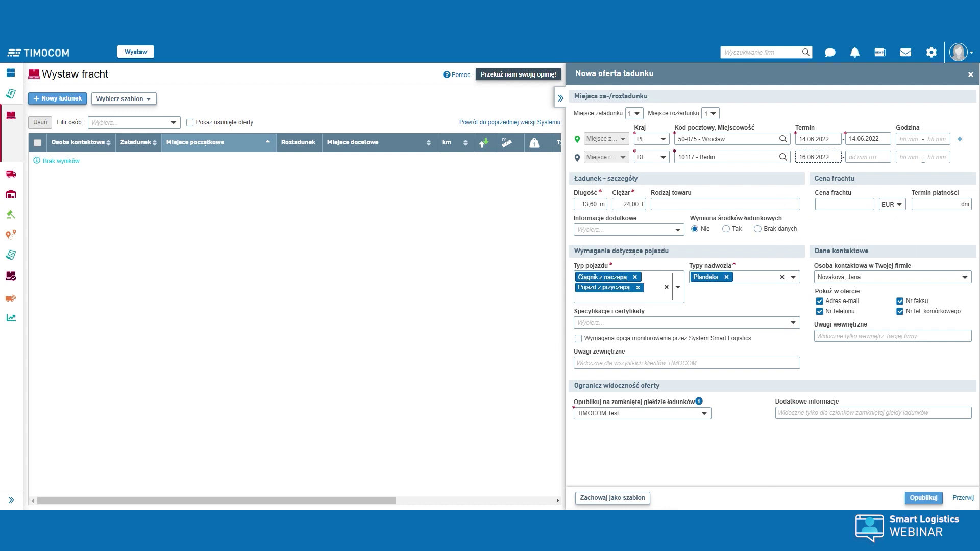
{"action": "left_click", "coordinate": [892, 170]}
Step: Set the load's length to 5,00 m and its weight to 1,50 t
{"action": "left_click", "coordinate": [600, 204]}
{"action": "key", "text": "BackSpace"}
{"action": "key", "text": "BackSpace"}
{"action": "key", "text": "BackSpace"}
{"action": "key", "text": "BackSpace"}
{"action": "key", "text": "BackSpace"}
{"action": "key", "text": "Tab"}
{"action": "key", "text": "BackSpace"}
{"action": "key", "text": "BackSpace"}
{"action": "key", "text": "BackSpace"}
{"action": "key", "text": "BackSpace"}
{"action": "type", "text": "1,5"}
{"action": "left_click", "coordinate": [678, 218]}
{"action": "left_click", "coordinate": [683, 234]}
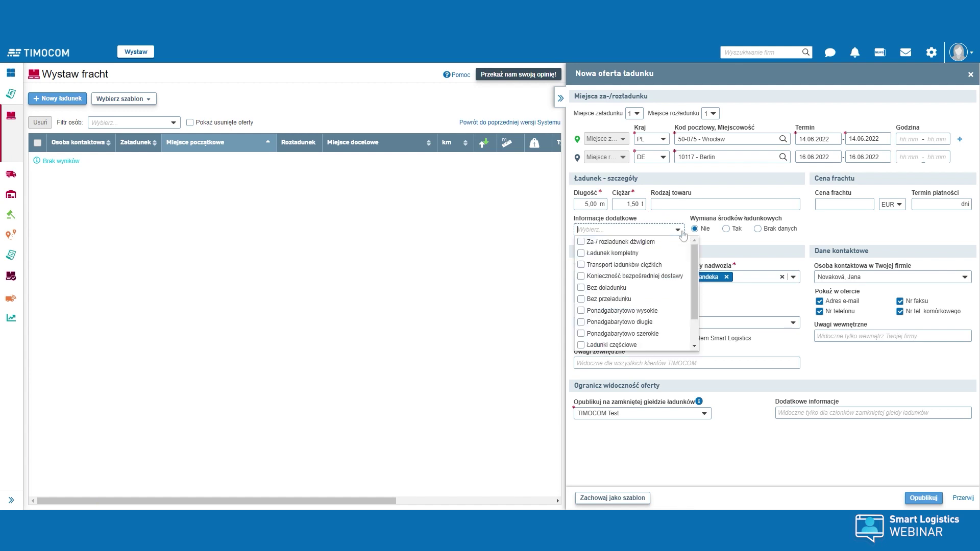
{"action": "scroll", "coordinate": [616, 304], "scroll_direction": "down", "scroll_amount": 3}
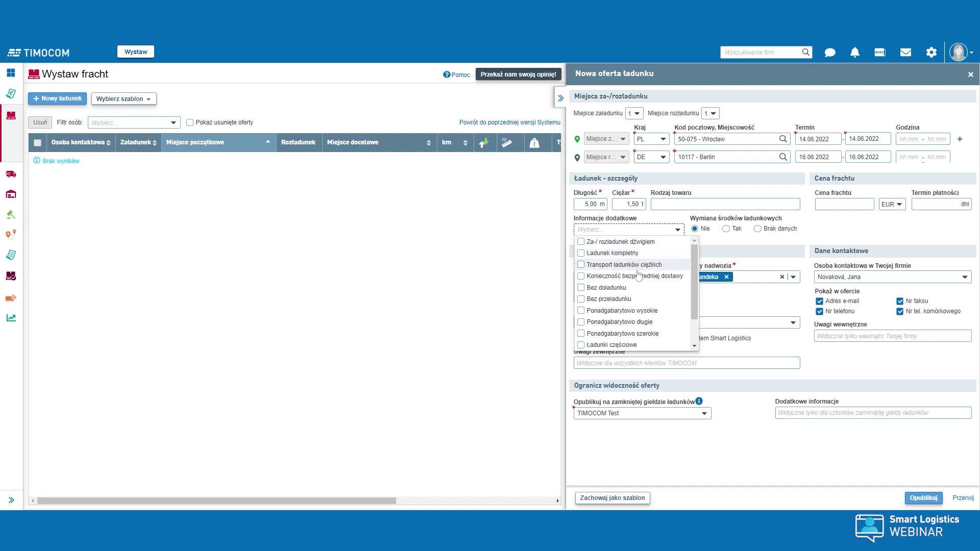
{"action": "scroll", "coordinate": [617, 304], "scroll_direction": "up", "scroll_amount": 3}
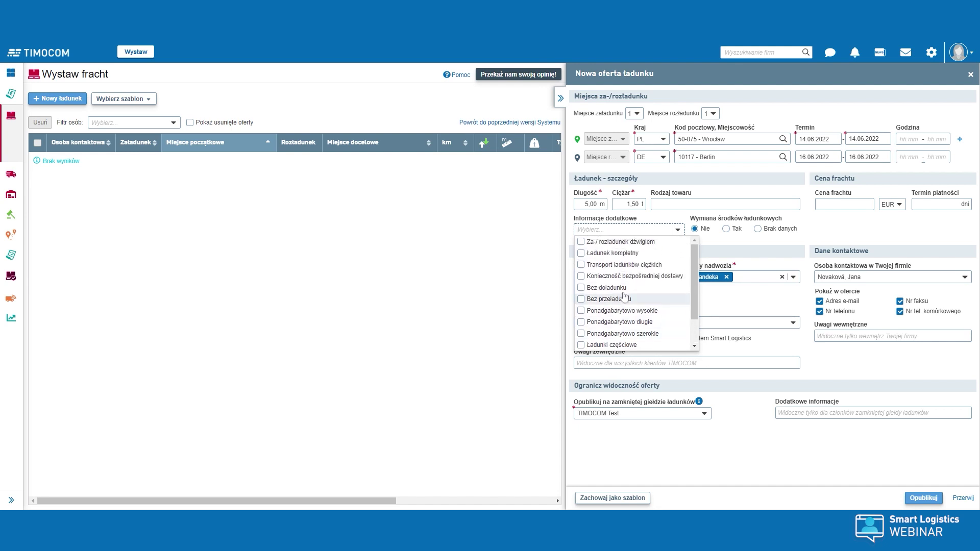
{"action": "left_click", "coordinate": [824, 238]}
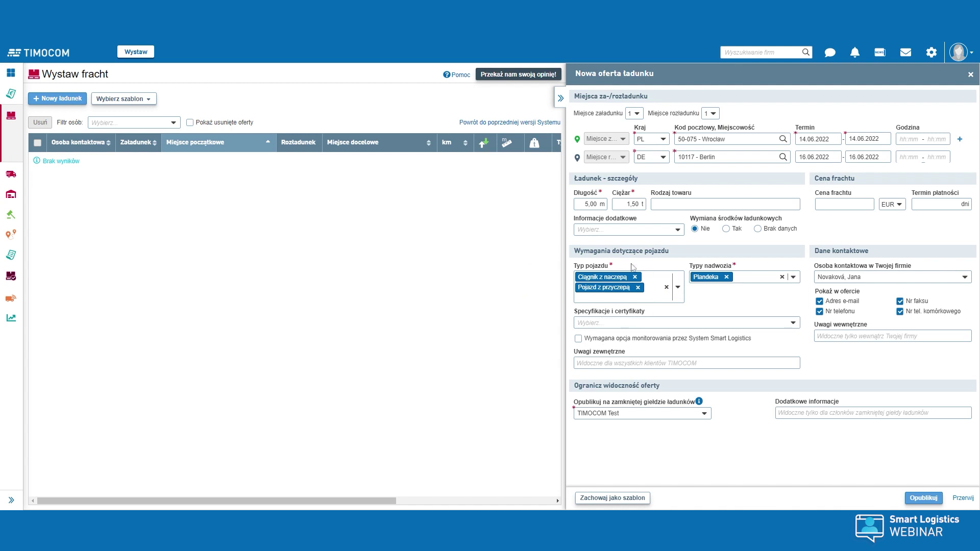
Step: Add Pojazd do 3,5 t to the accepted vehicle types in the vehicle requirements
{"action": "left_click", "coordinate": [677, 288]}
{"action": "left_click", "coordinate": [592, 344]}
{"action": "left_click", "coordinate": [732, 309]}
{"action": "left_click", "coordinate": [794, 277]}
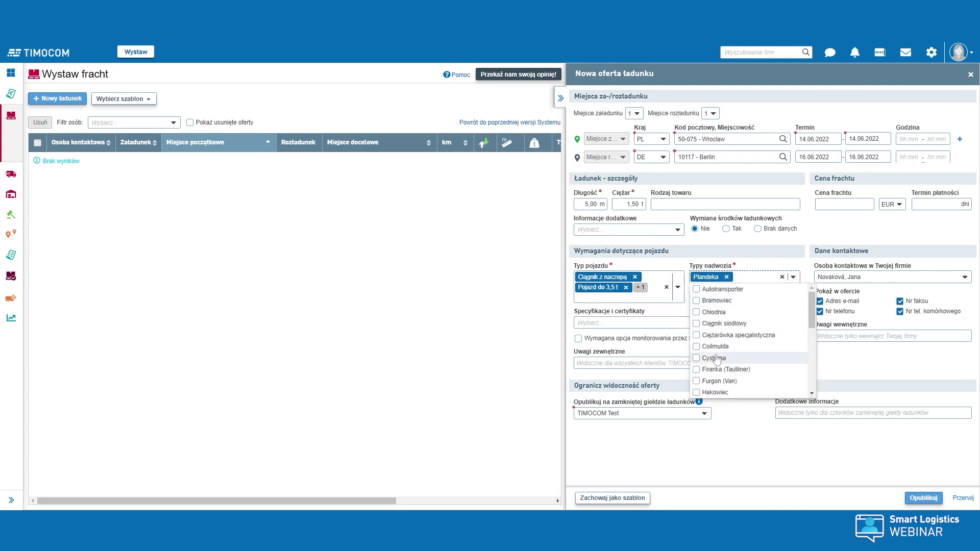
{"action": "scroll", "coordinate": [719, 352], "scroll_direction": "down", "scroll_amount": 5}
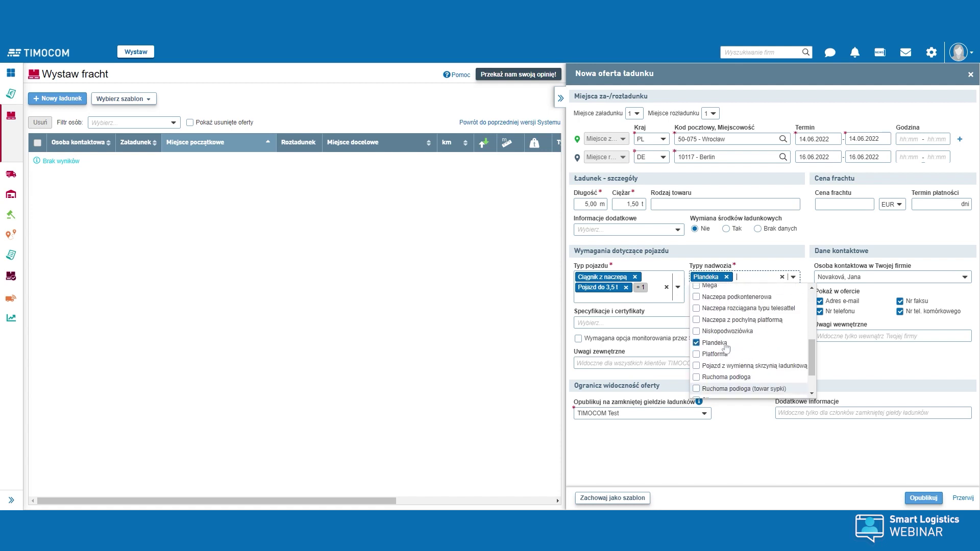
{"action": "left_click", "coordinate": [677, 317]}
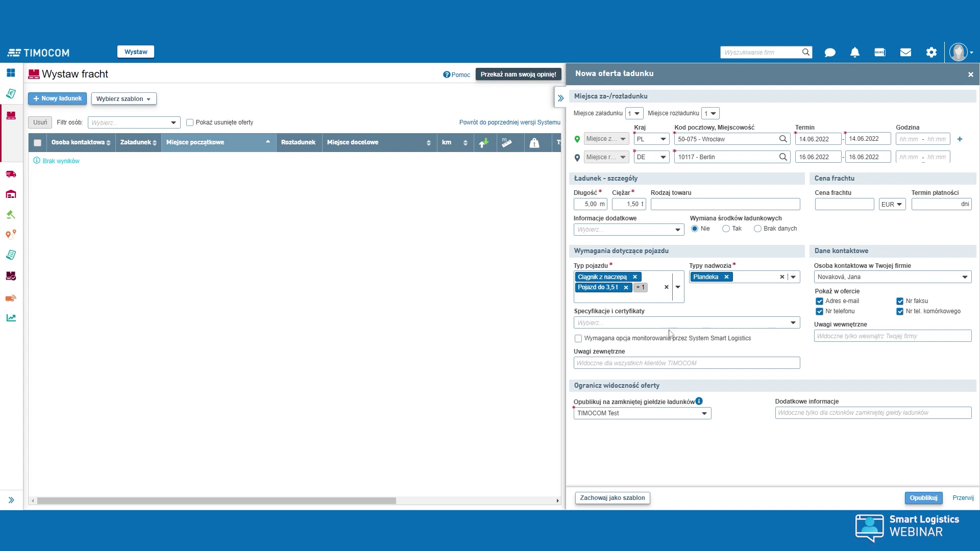
Step: Require the monitoring option through System Smart Logistics for the vehicle
{"action": "left_click", "coordinate": [799, 327]}
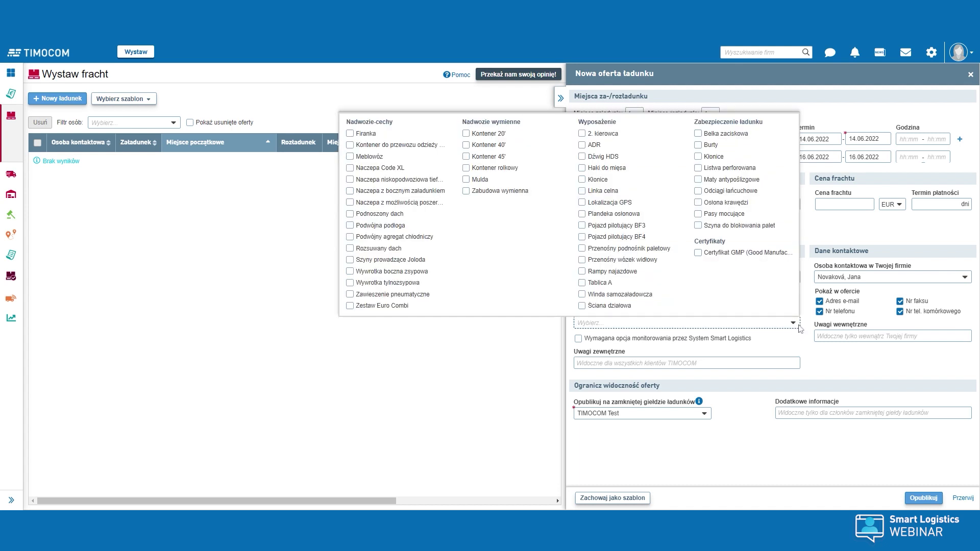
{"action": "left_click", "coordinate": [578, 341]}
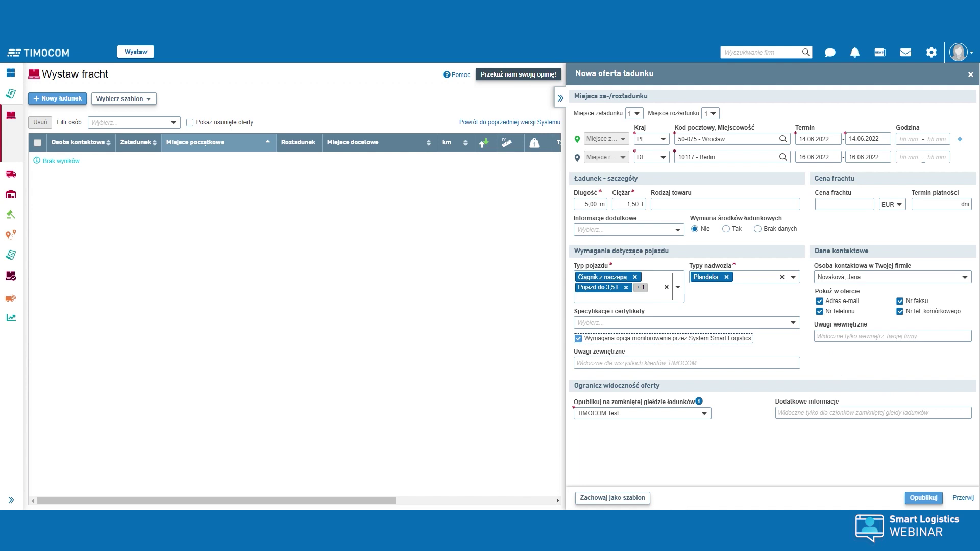
Step: Exclude the contact person's fax and landline phone numbers from the offer and publish the load offer
{"action": "left_click", "coordinate": [900, 301]}
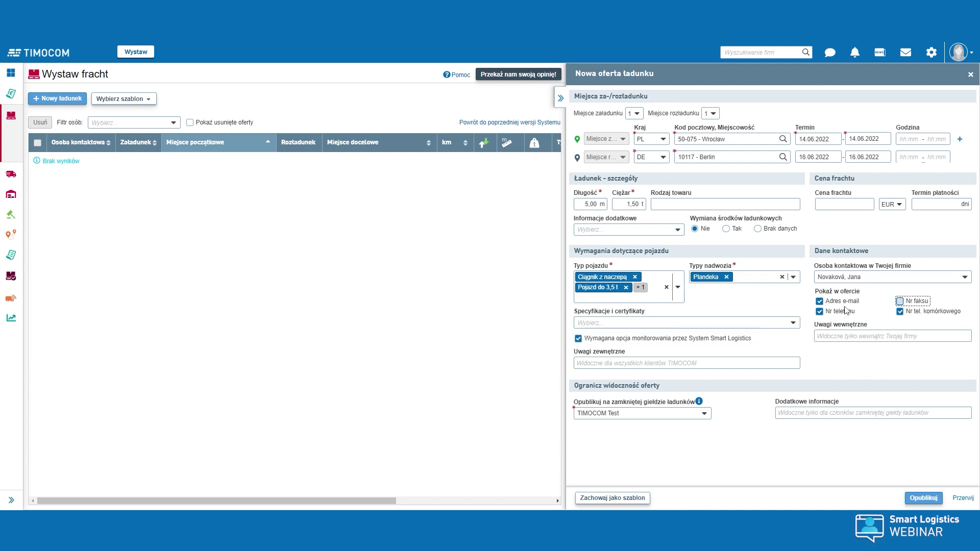
{"action": "left_click", "coordinate": [821, 313]}
{"action": "left_click", "coordinate": [930, 503]}
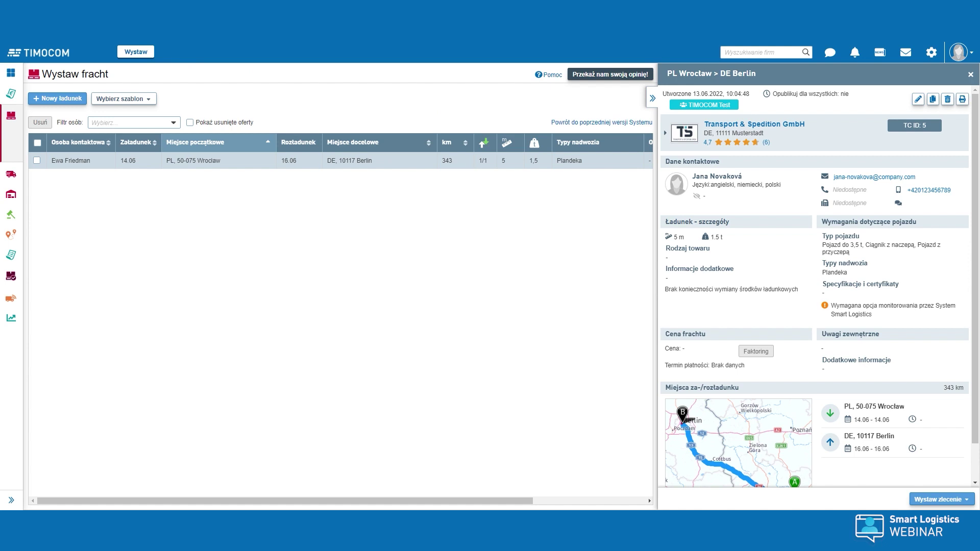
{"action": "left_click", "coordinate": [35, 55]}
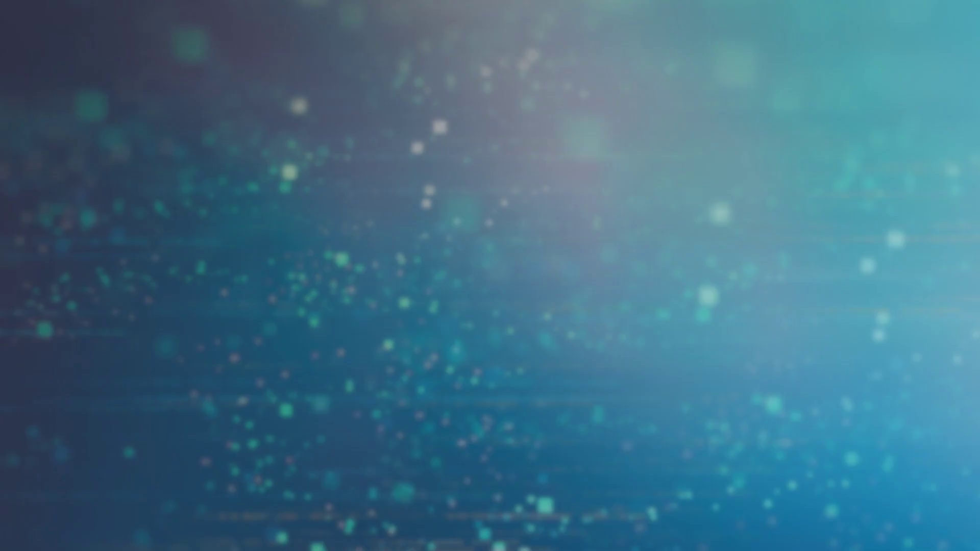